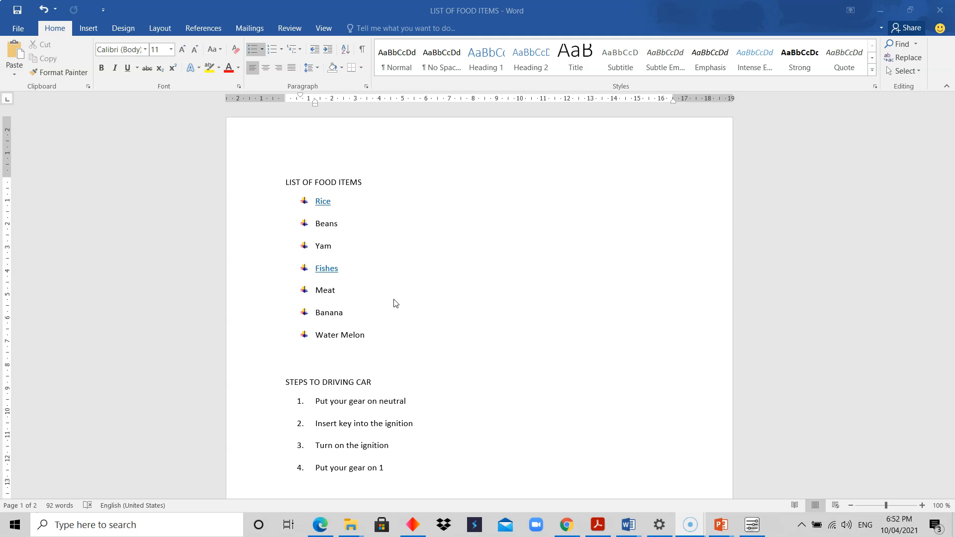
Step: Try to add a digital signature to the LIST OF FOOD ITEMS document and decline getting a digital ID
click(359, 233)
click(348, 234)
click(337, 203)
click(19, 30)
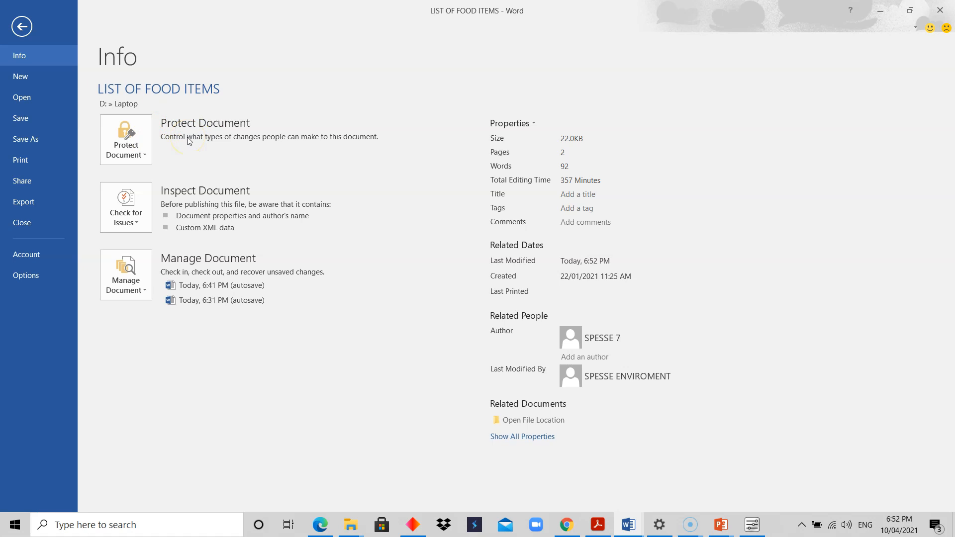
click(143, 158)
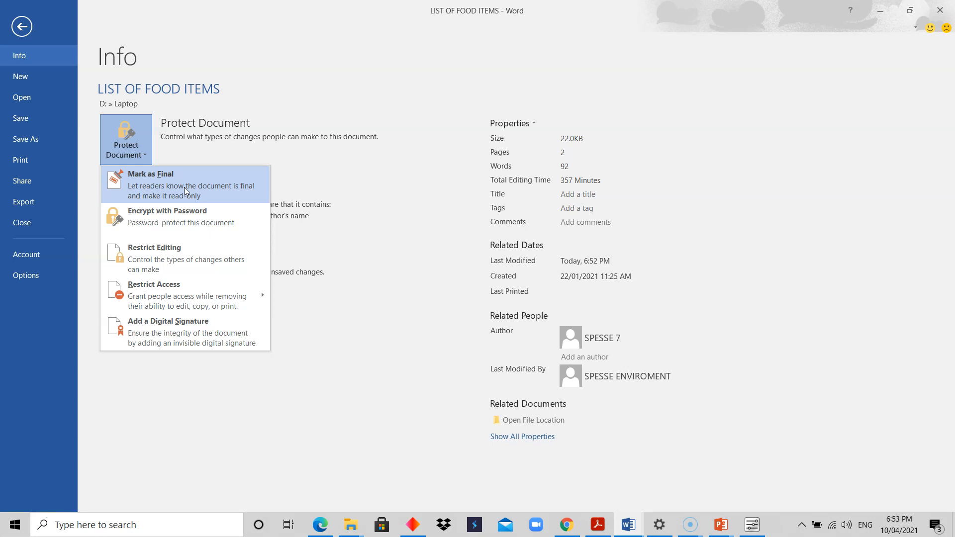
click(169, 220)
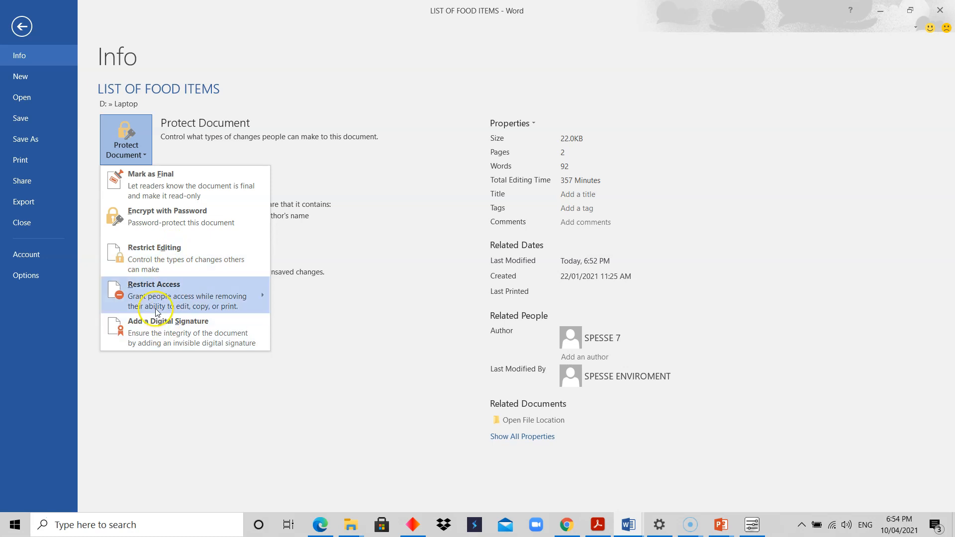
mouse_move(166, 298)
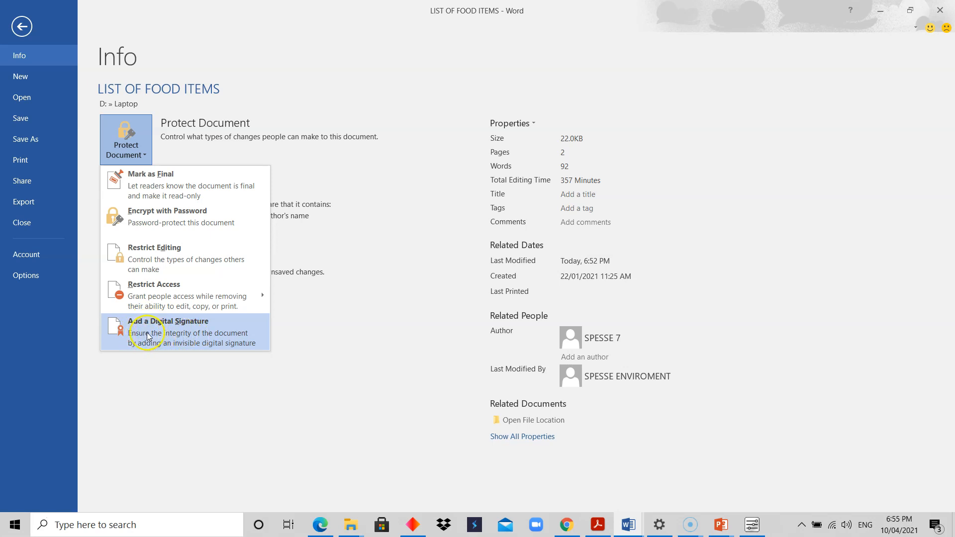
click(189, 337)
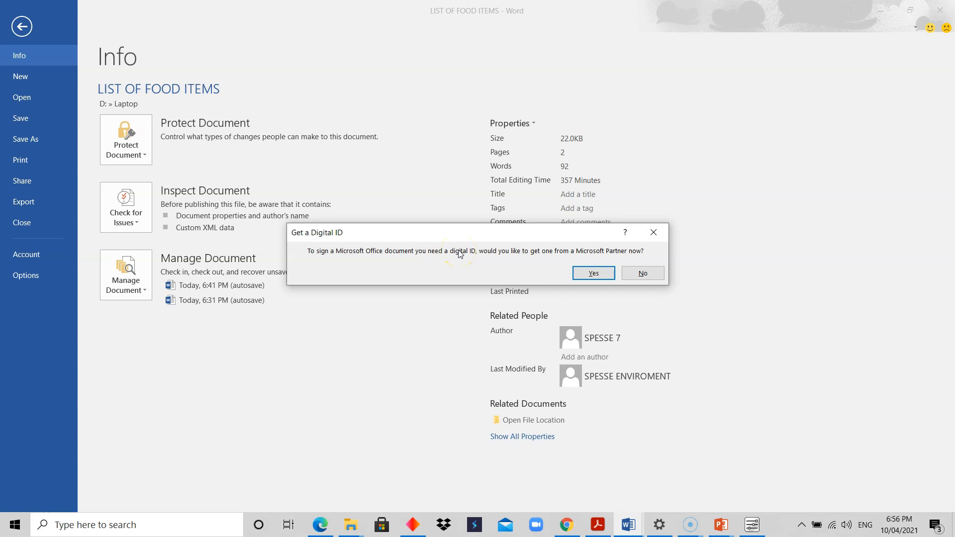
click(643, 273)
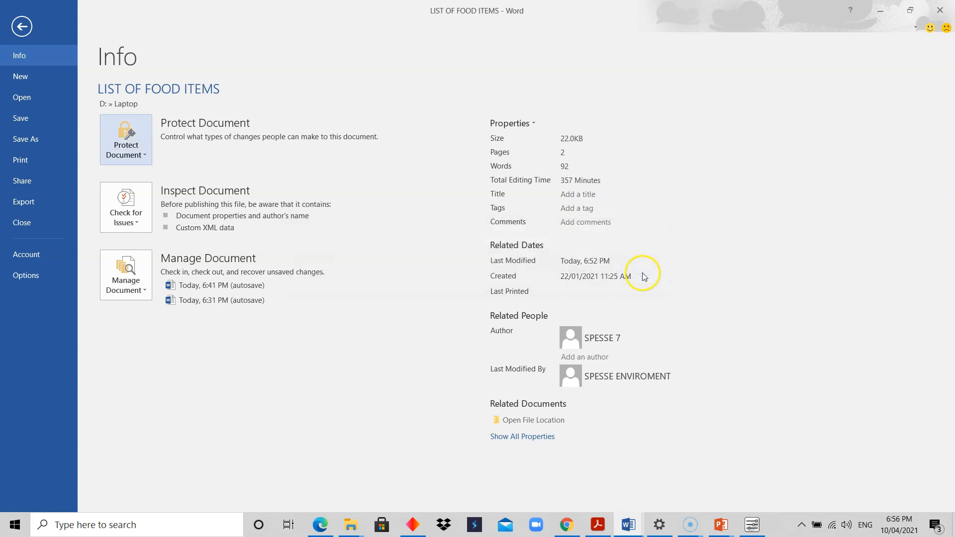
Step: Try to restrict access to the document by connecting to Rights Management Servers and getting templates
click(139, 152)
click(182, 301)
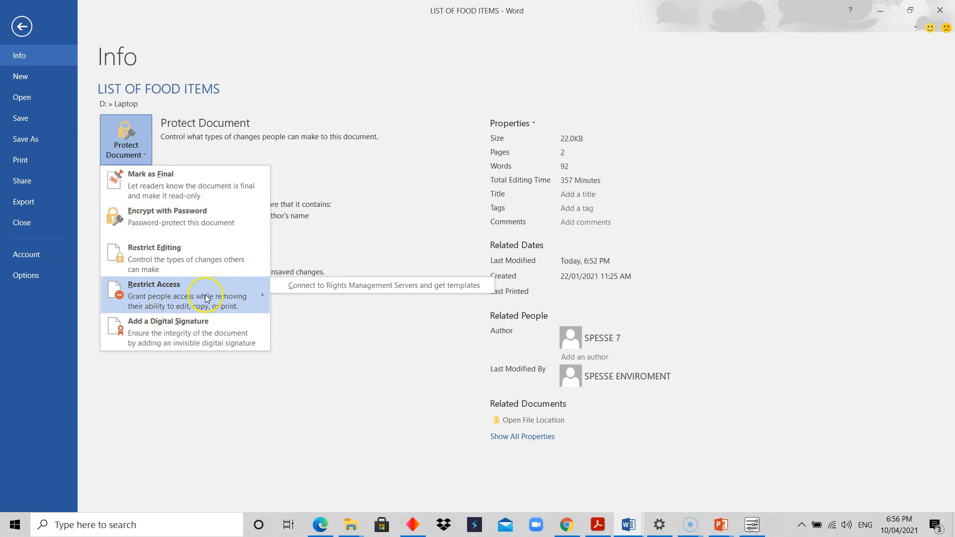
click(320, 287)
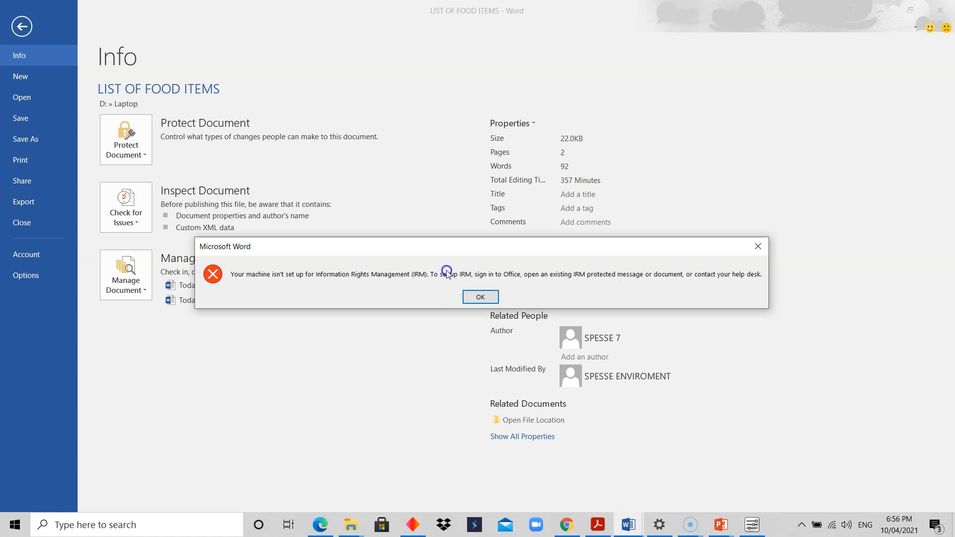
click(482, 297)
Step: Open the document's editing restrictions and try limiting formatting to a selection of styles, cancelling the formatting settings
click(145, 146)
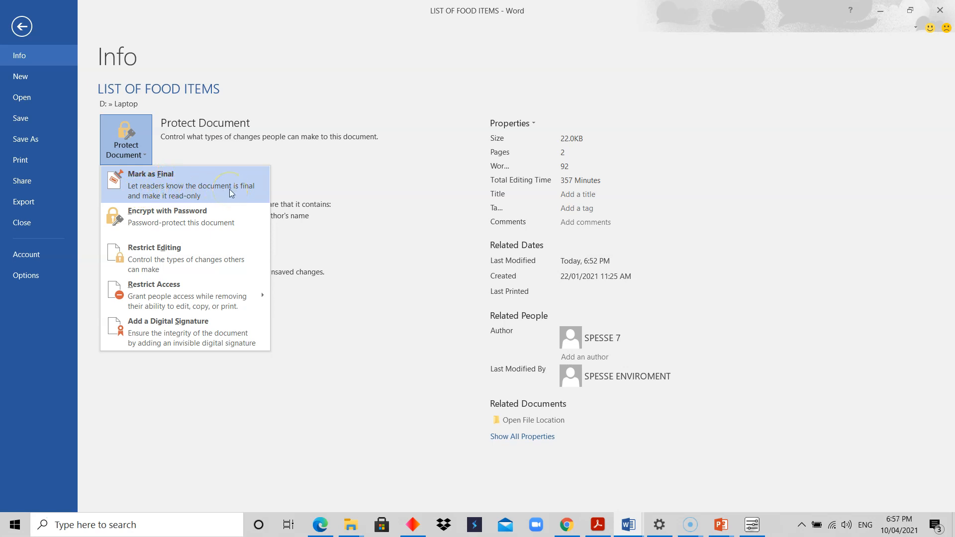
click(172, 255)
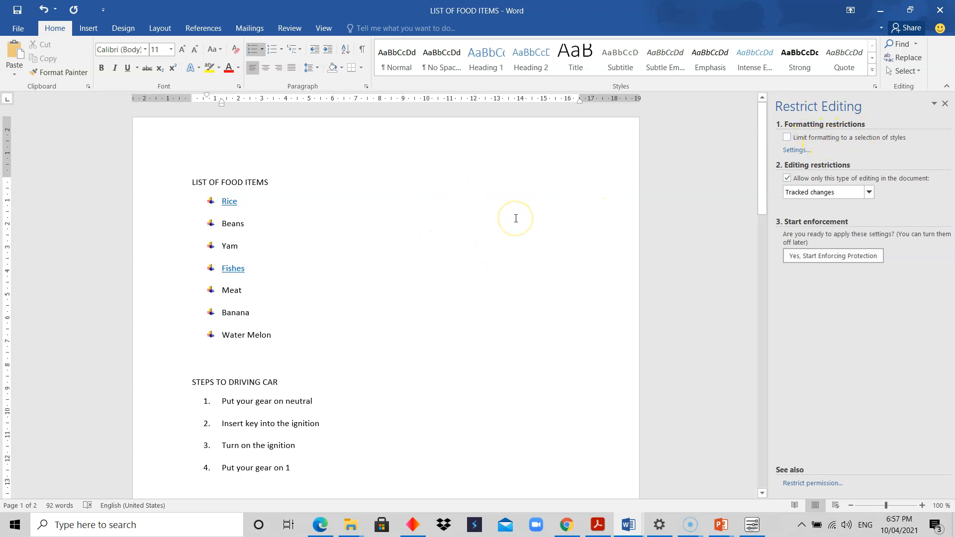
click(796, 150)
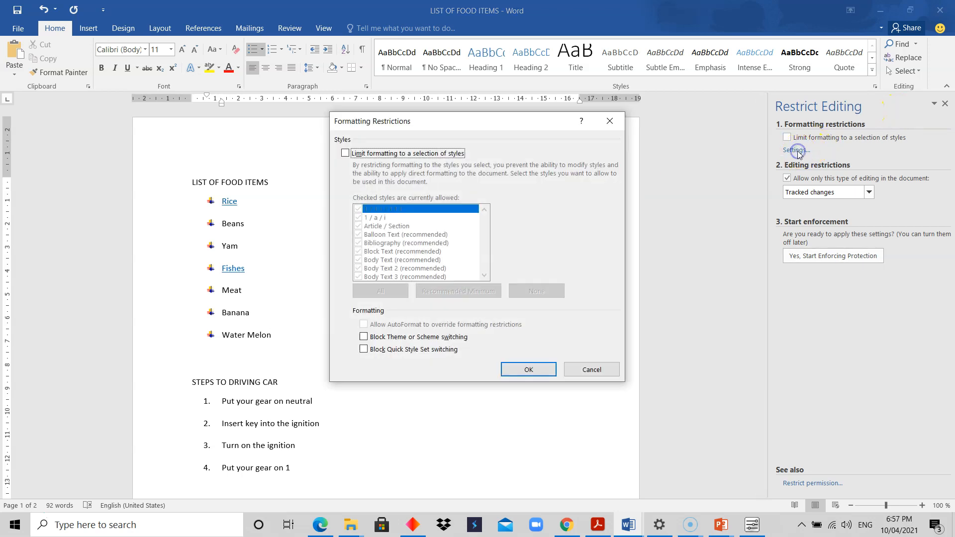
click(371, 152)
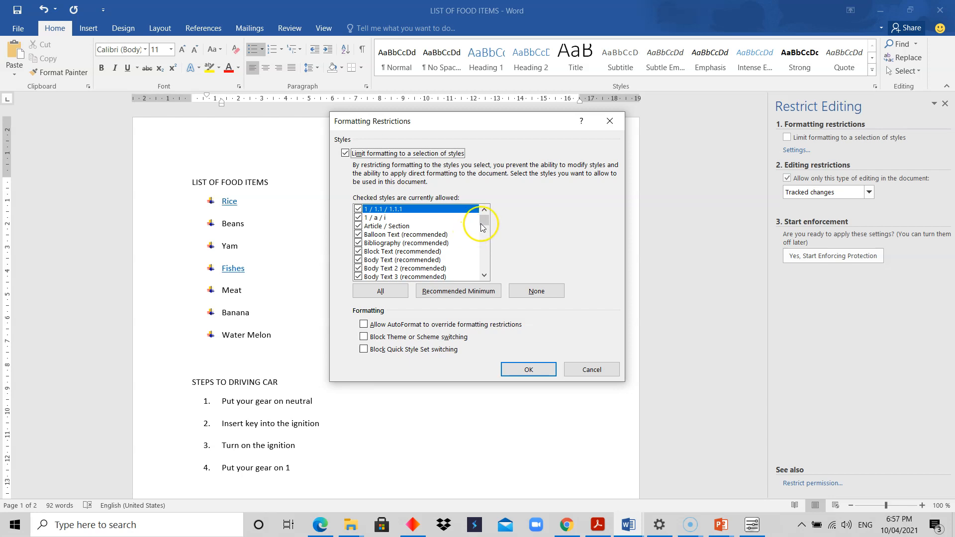
mouse_move(485, 219)
mouse_down()
mouse_move(487, 261)
mouse_move(480, 218)
mouse_up()
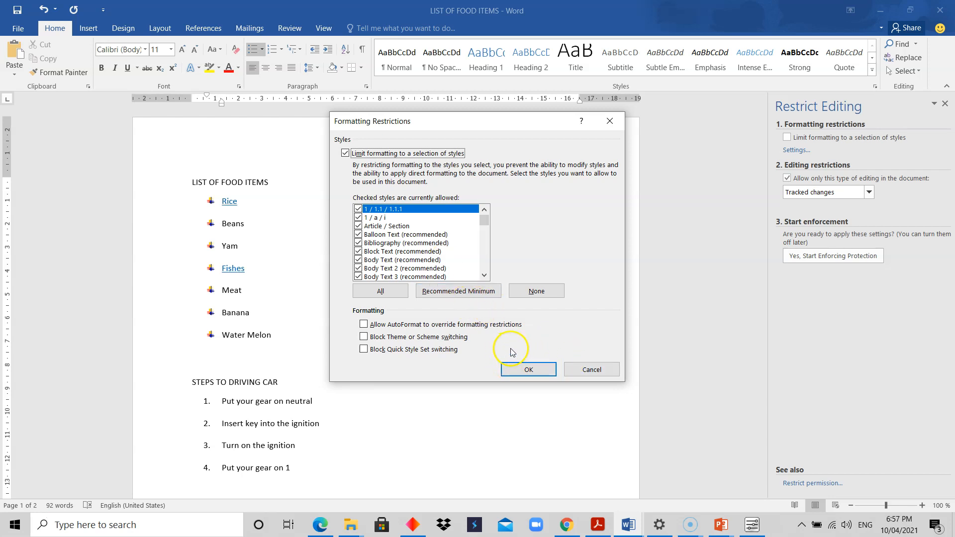
click(581, 368)
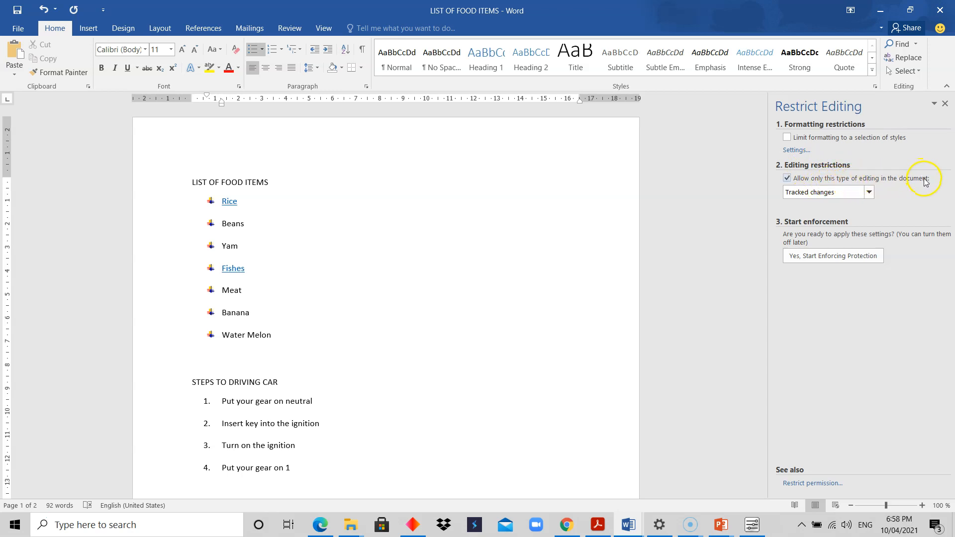
Step: Examine the types of editing that can be allowed in the document, and close the editing restrictions
click(869, 194)
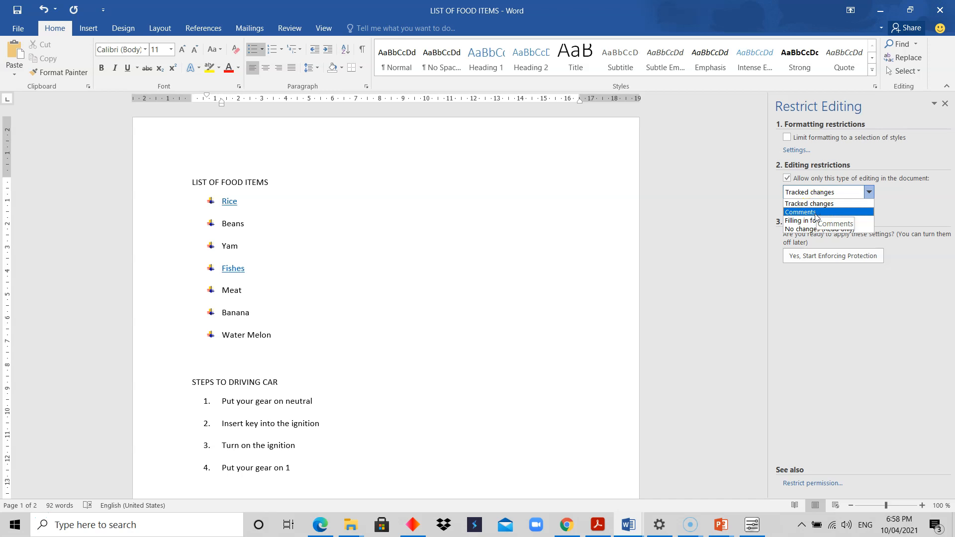
click(825, 215)
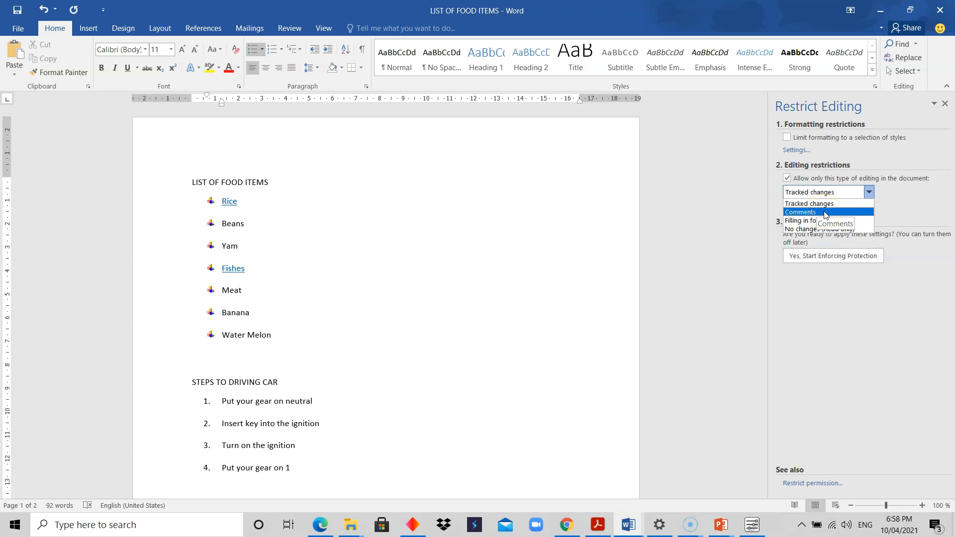
click(802, 223)
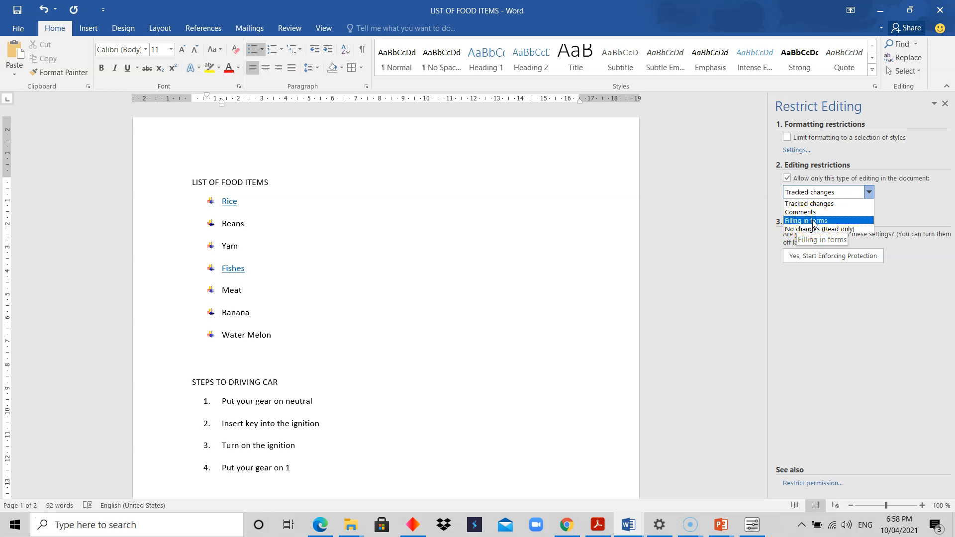
click(791, 283)
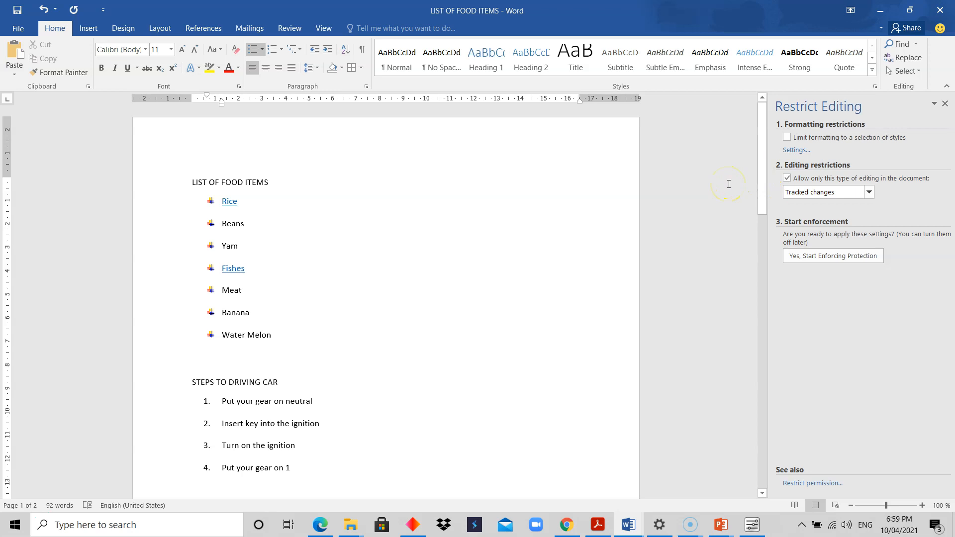
click(945, 104)
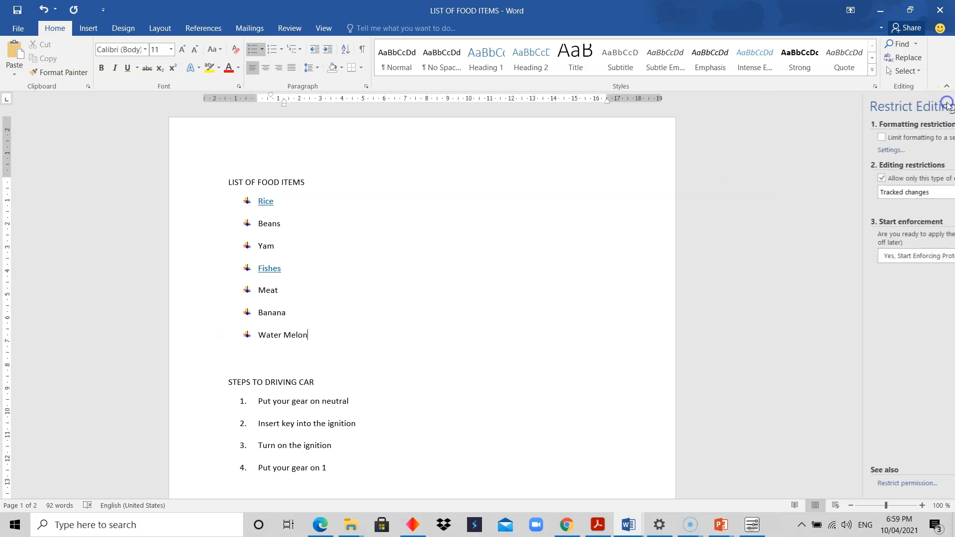
Step: Encrypt the document with a password, entering the password and re-entering it for confirmation
click(18, 28)
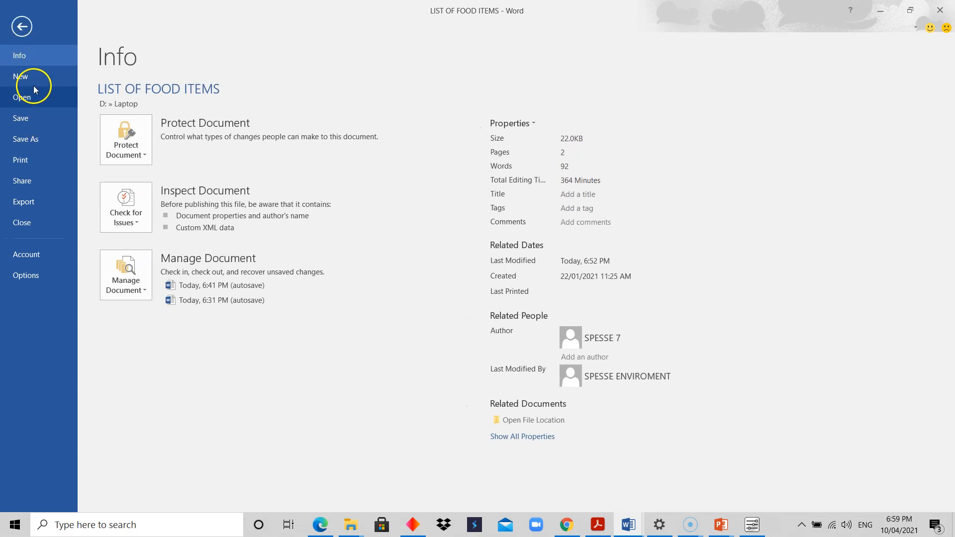
click(143, 154)
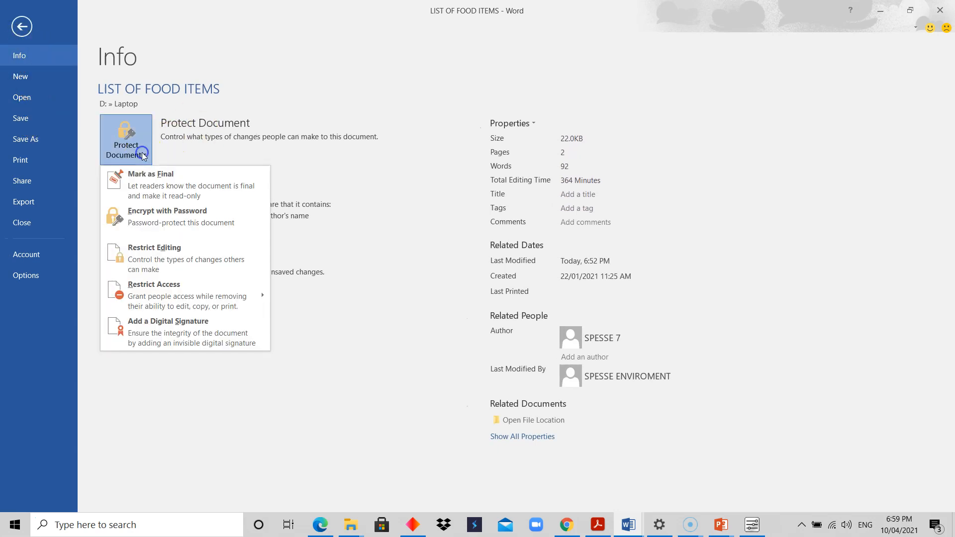
click(158, 219)
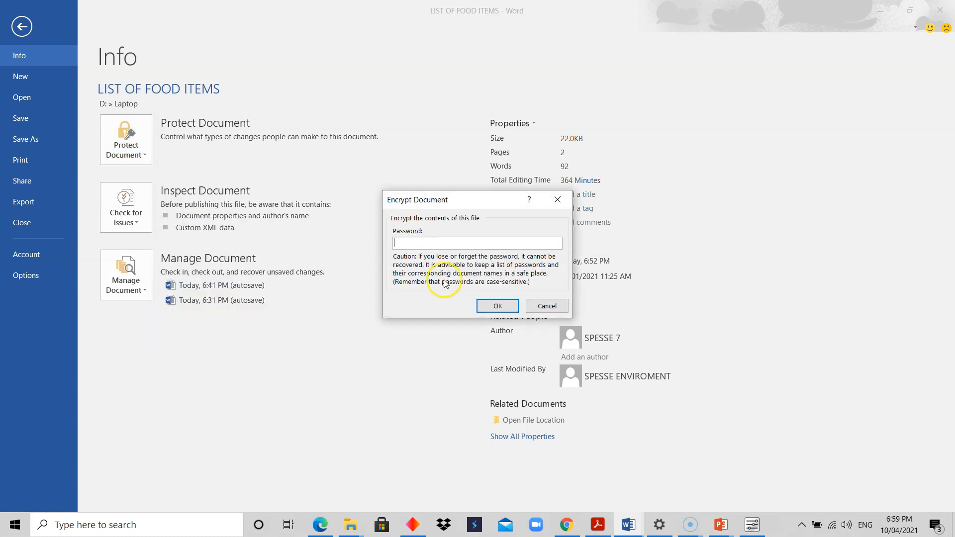
click(445, 244)
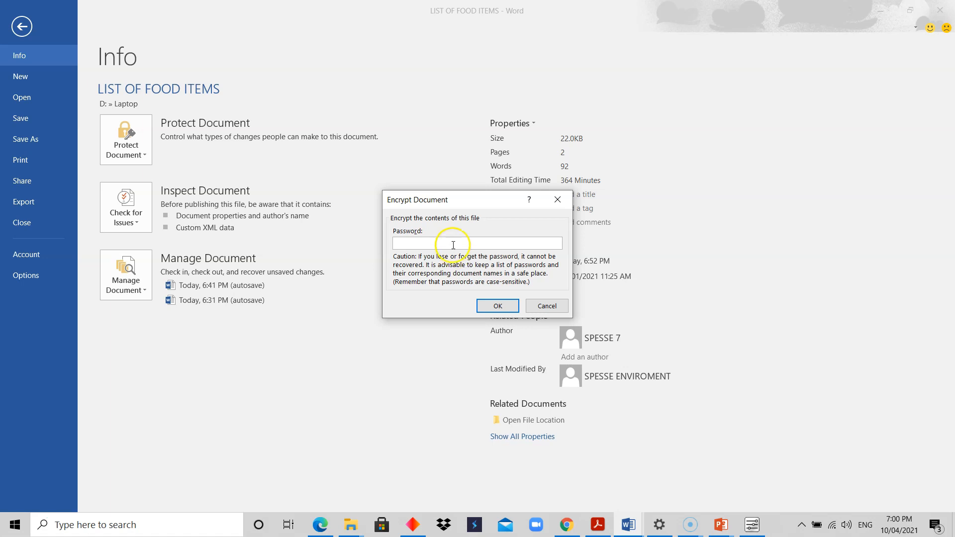
click(453, 243)
text(••)
key(BackSpace)
key(BackSpace)
text(••••••)
click(497, 314)
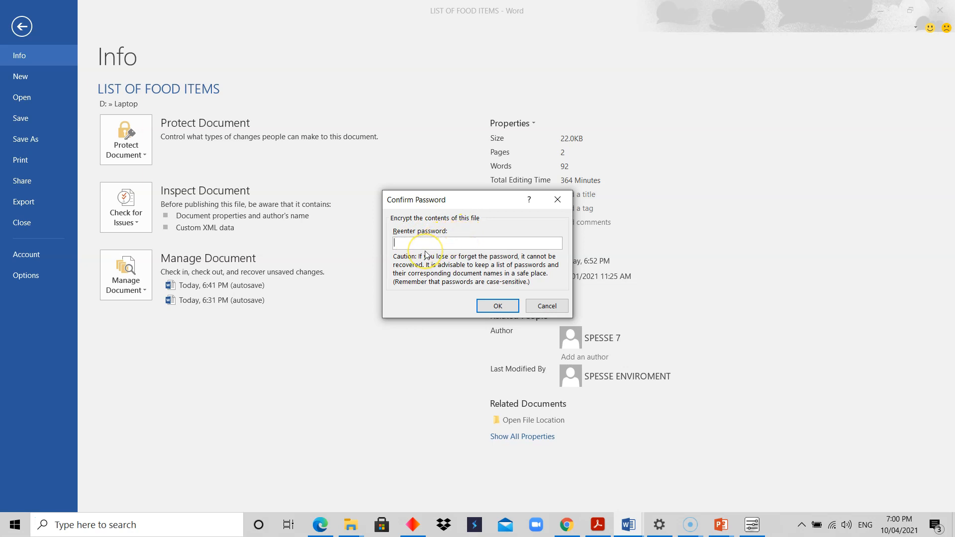
text(••••••)
click(498, 306)
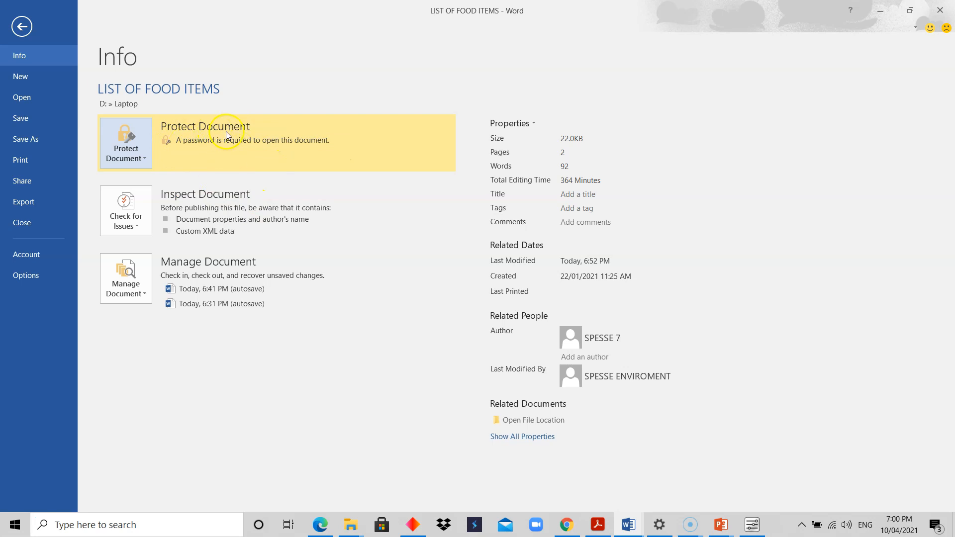
Step: Try to mark the document as final, cancel the confirmation and return to the document text
click(147, 156)
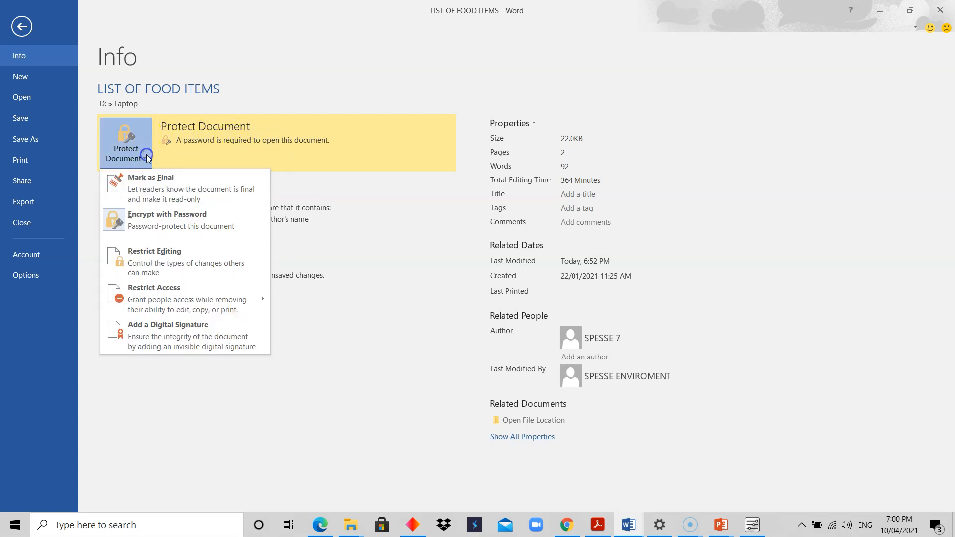
click(167, 193)
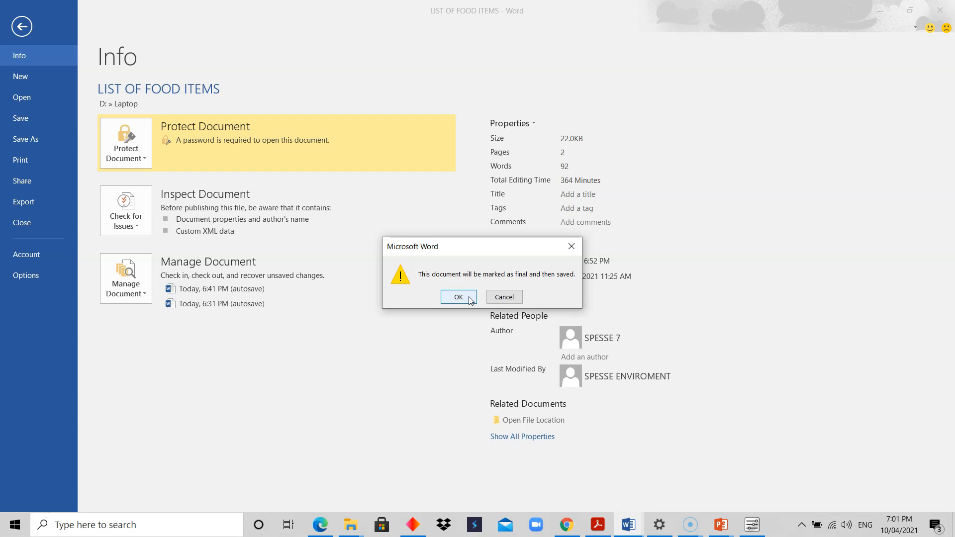
click(510, 299)
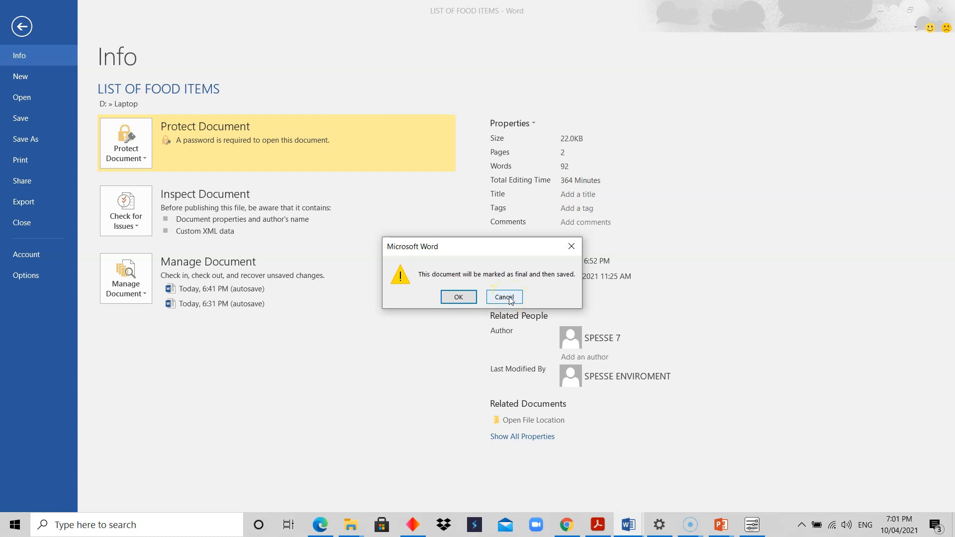
click(509, 297)
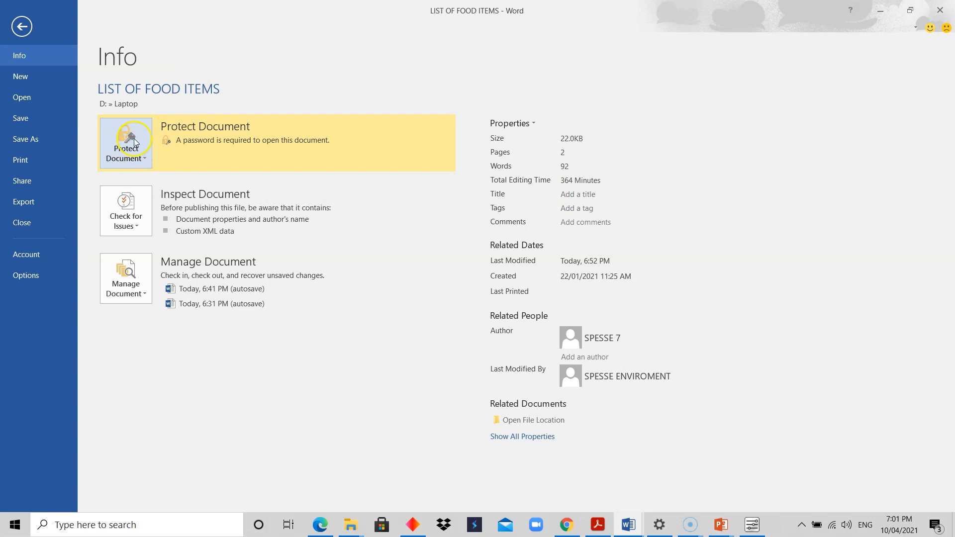
click(29, 24)
click(23, 27)
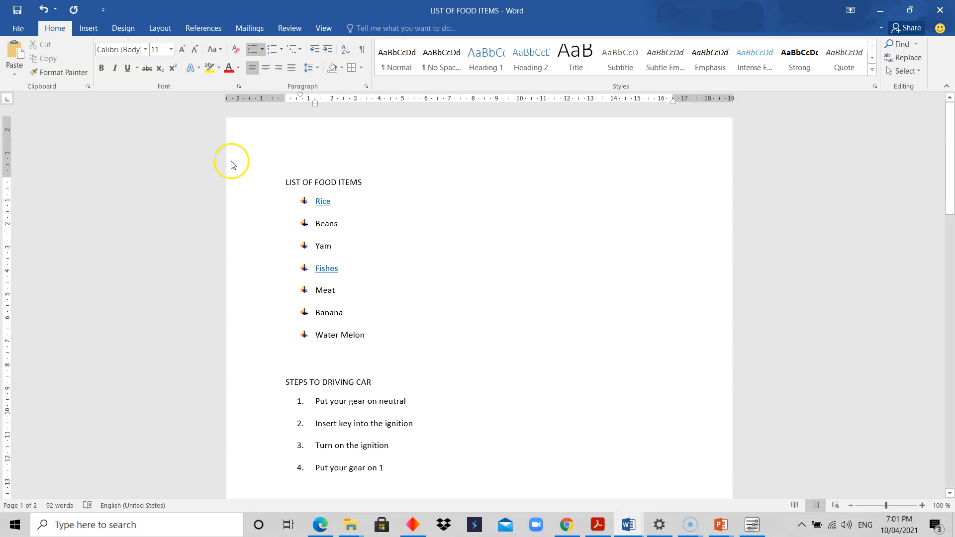
Step: Open the sharing options for the LIST OF FOOD ITEMS document
click(18, 31)
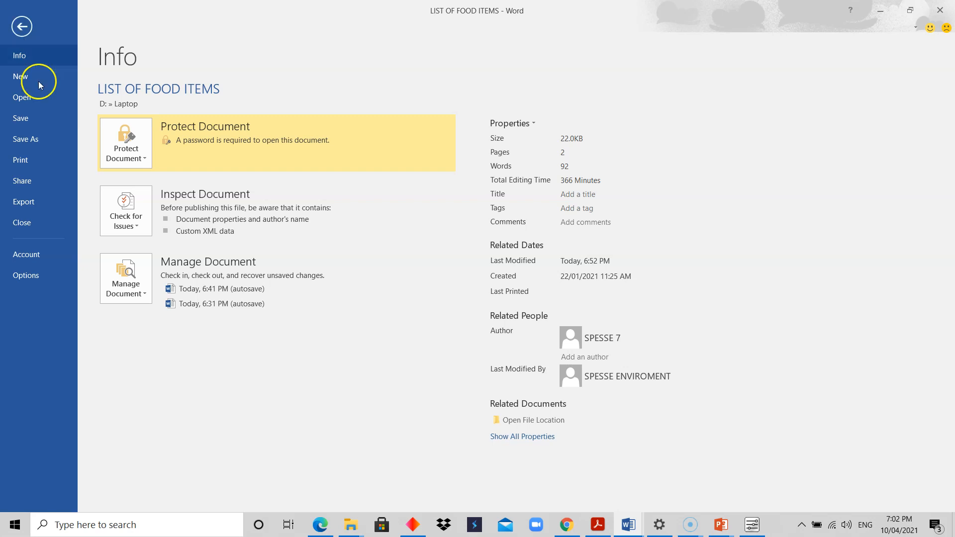
click(32, 33)
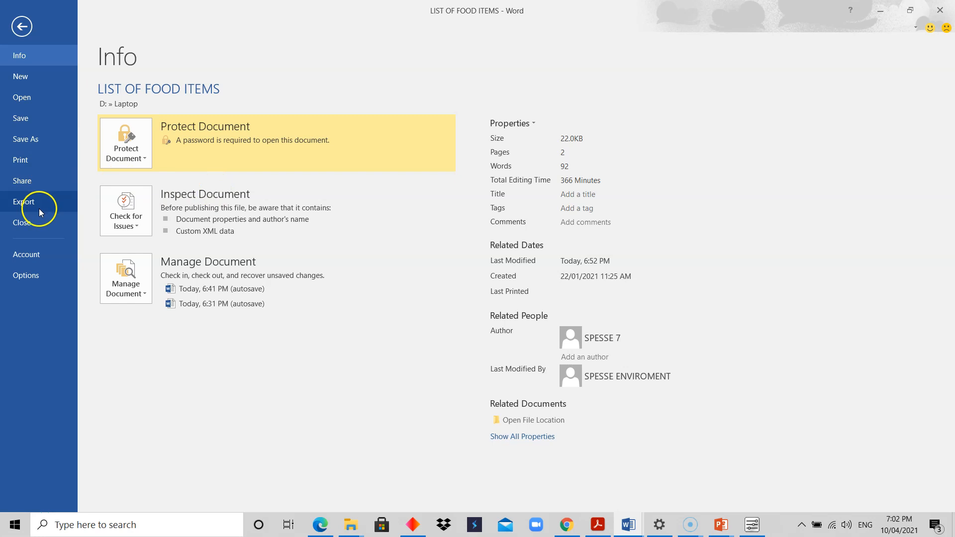
click(56, 182)
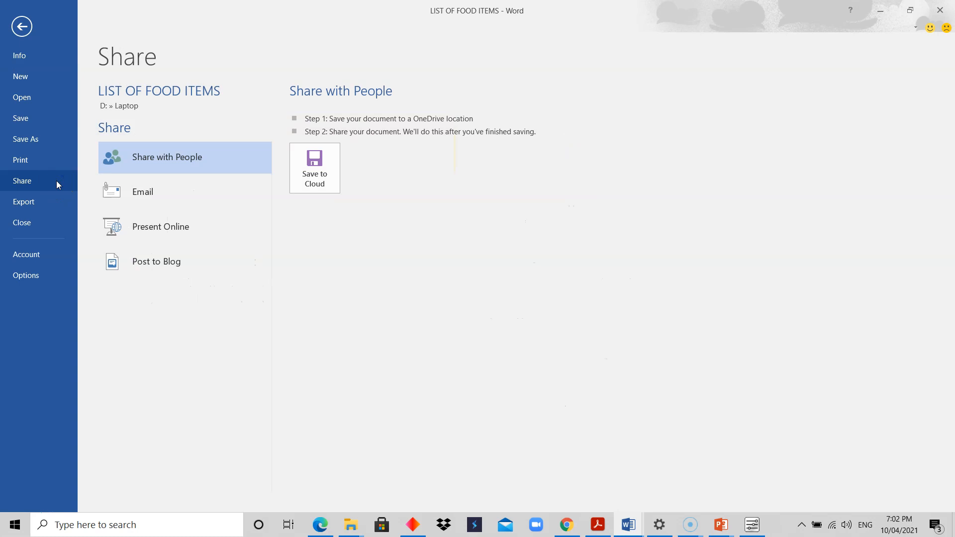
click(21, 26)
click(19, 28)
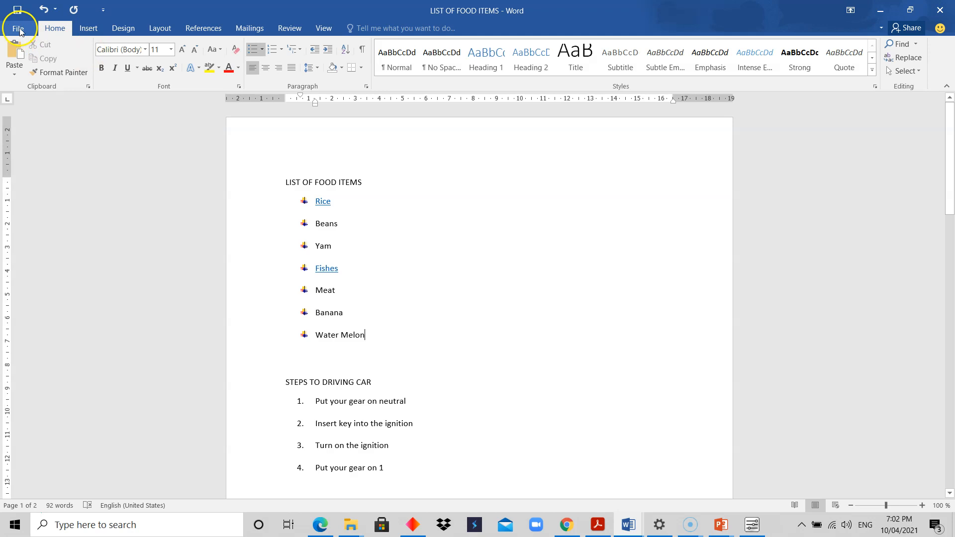
click(24, 183)
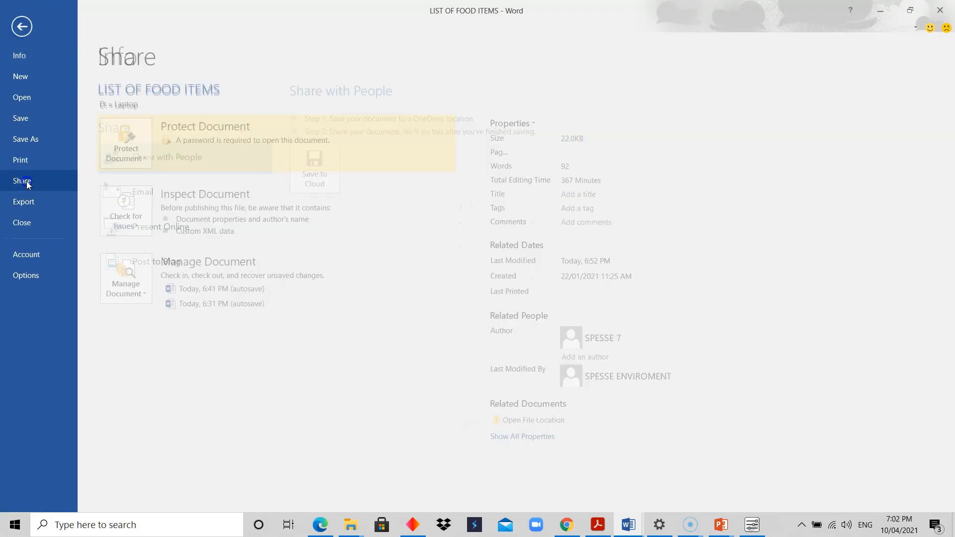
Step: Present the LIST OF FOOD ITEMS document online, enabling remote viewers to download it, and start the presentation
click(170, 230)
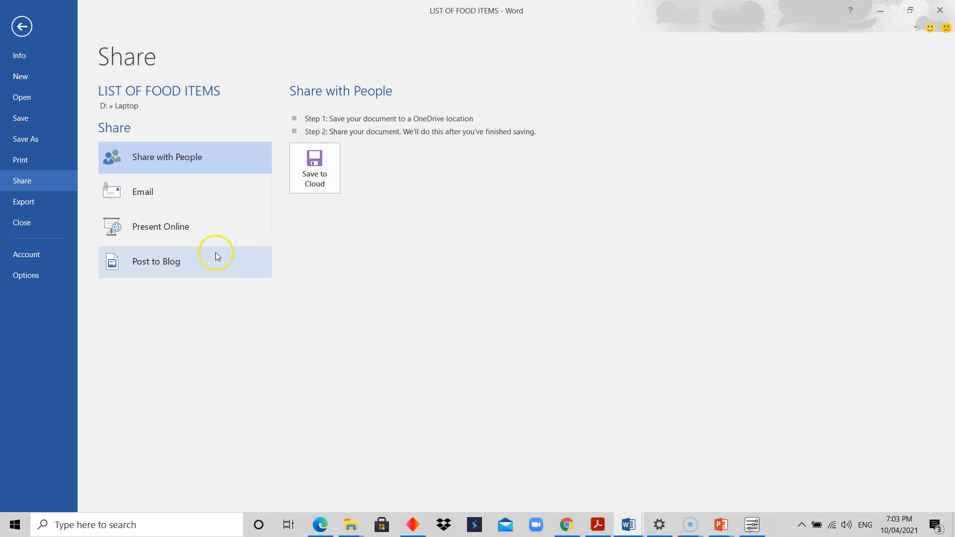
click(172, 227)
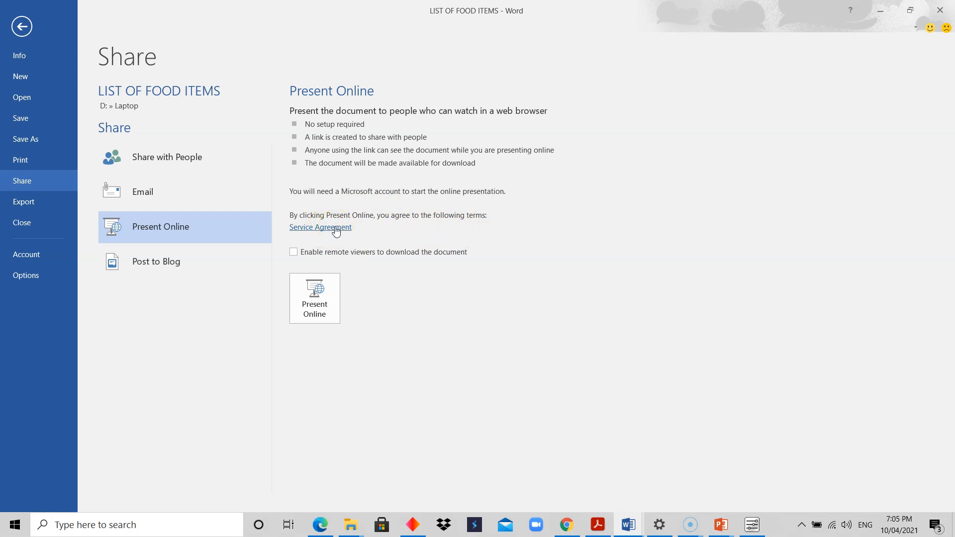
click(313, 255)
click(411, 253)
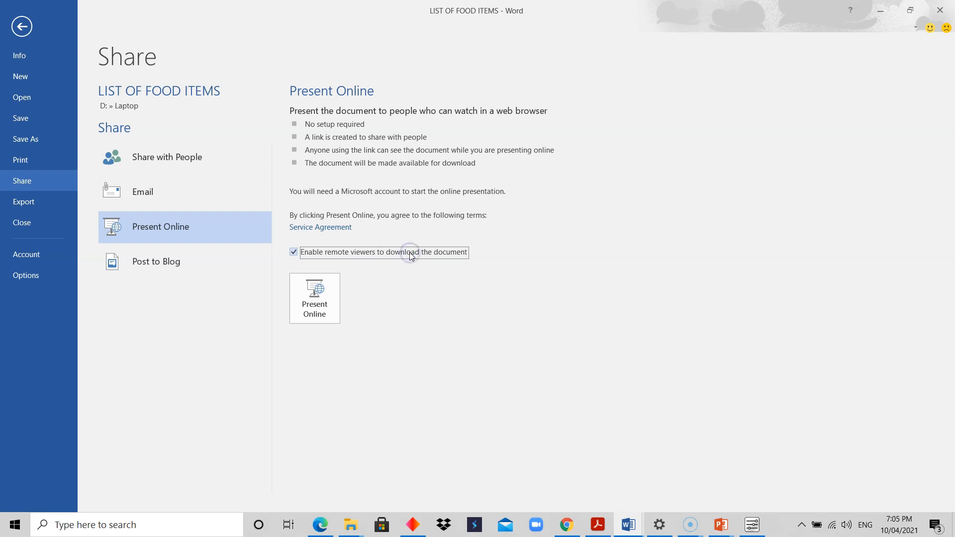
click(310, 323)
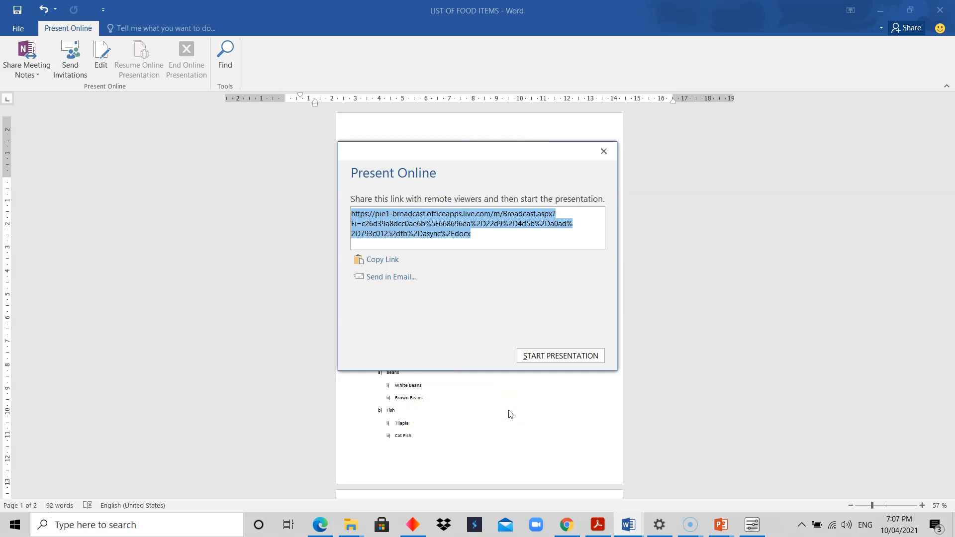
click(551, 356)
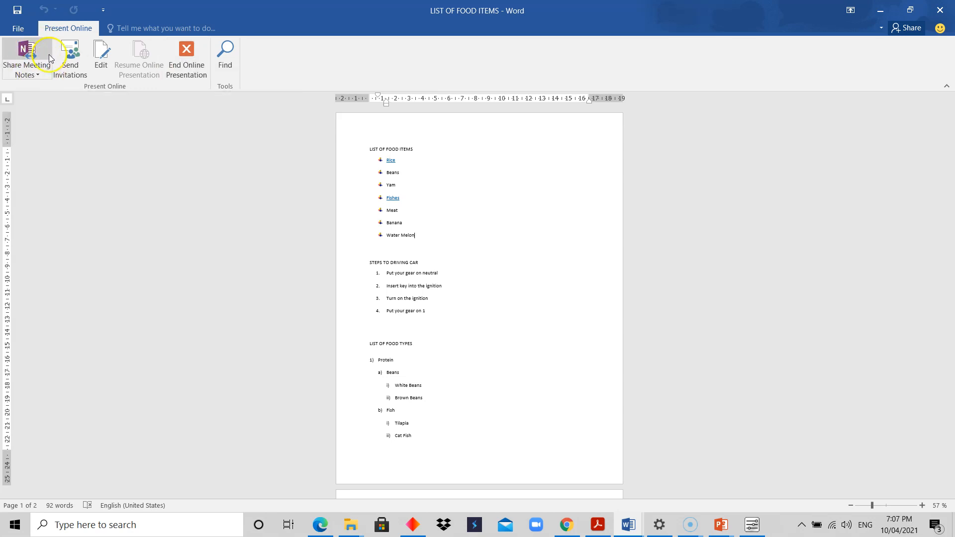
Step: Examine the meeting notes sharing and the invitation link options of the online presentation, and close the invitation
click(31, 73)
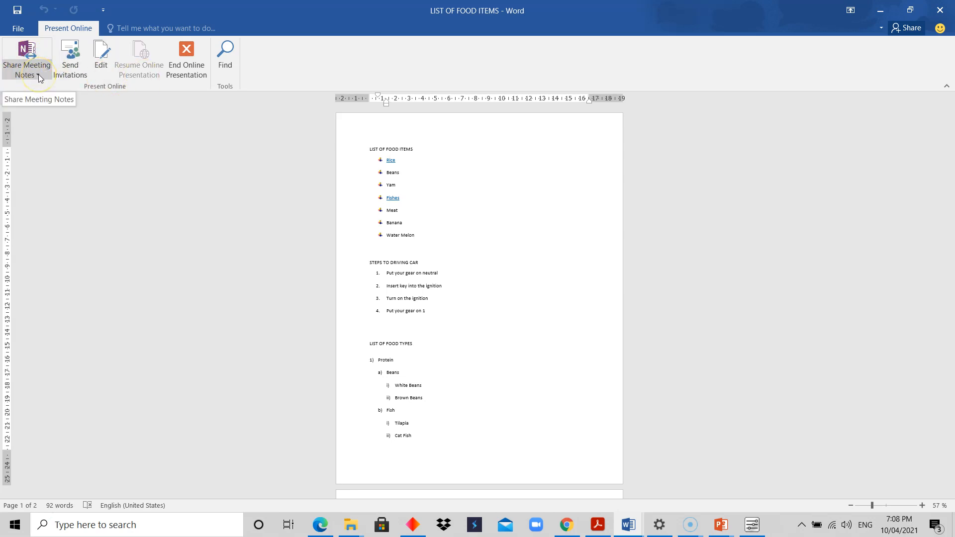
click(72, 69)
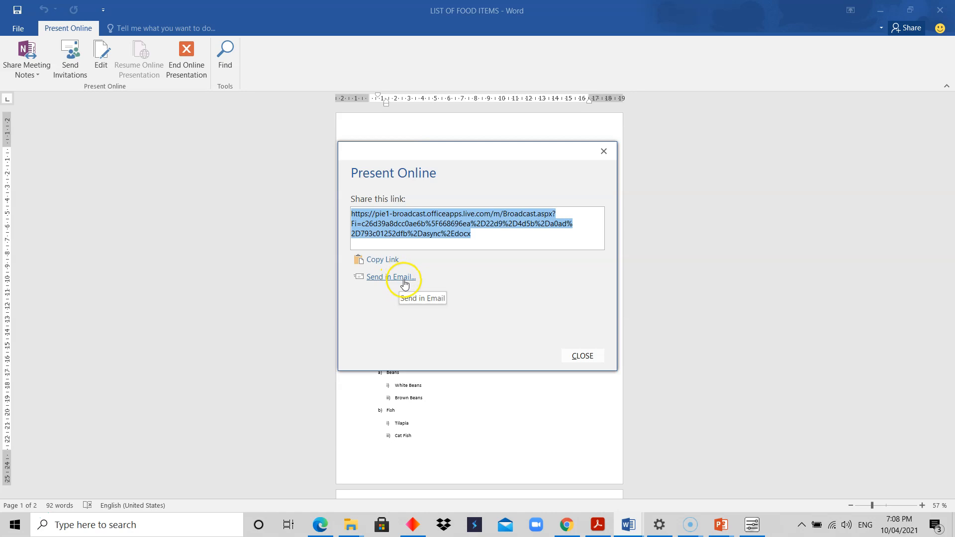
click(604, 151)
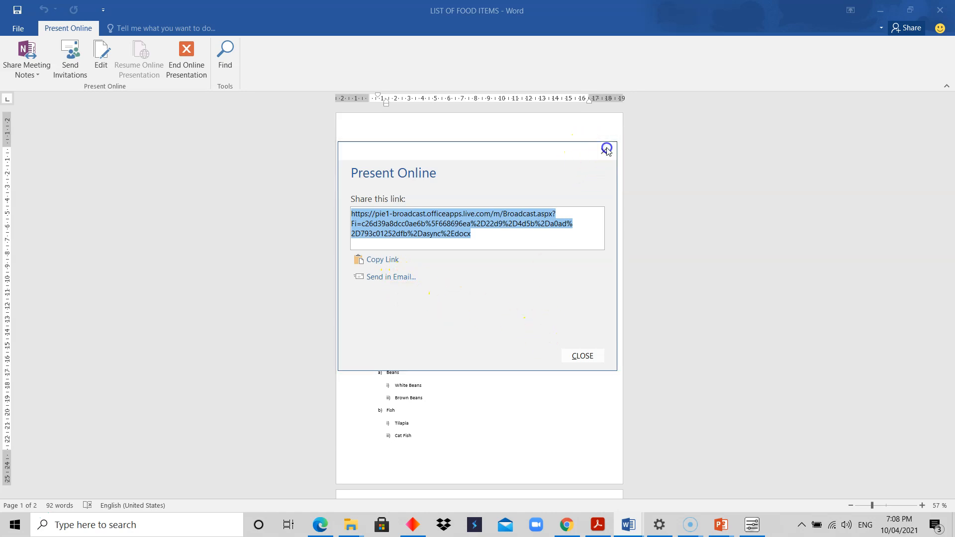
Step: Switch the online presentation to editing the document, and resume presenting to the viewers
click(103, 62)
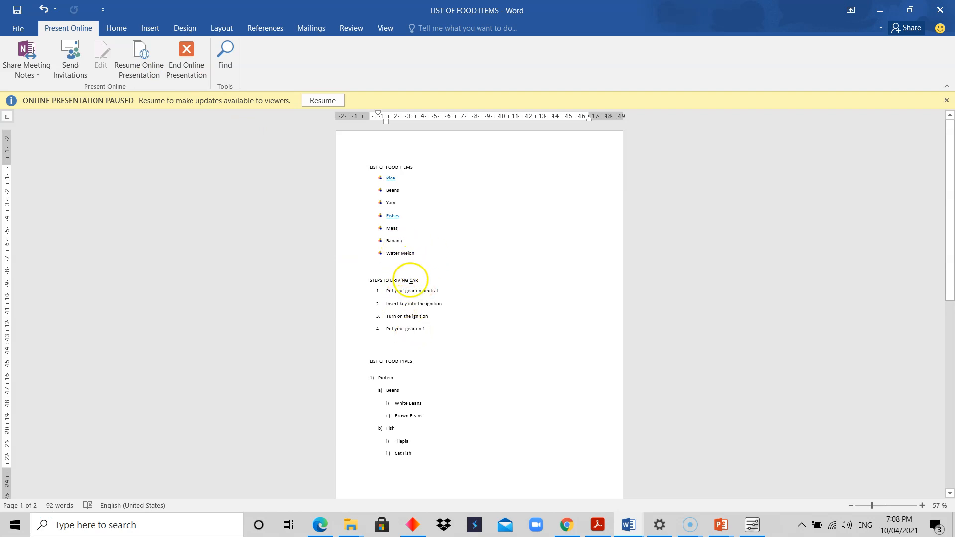
click(317, 102)
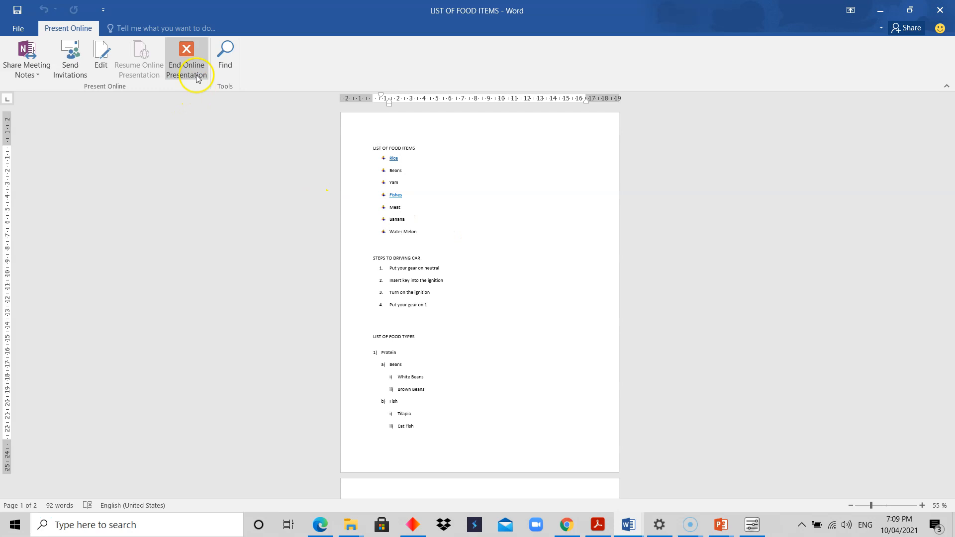
Step: End the online presentation for all viewers and return to the document text after Water Melon
click(181, 48)
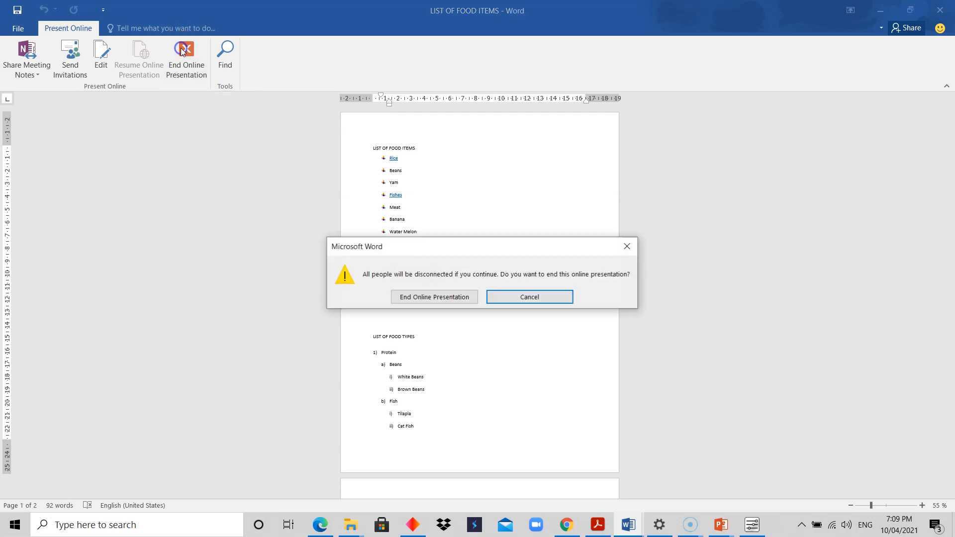
click(446, 298)
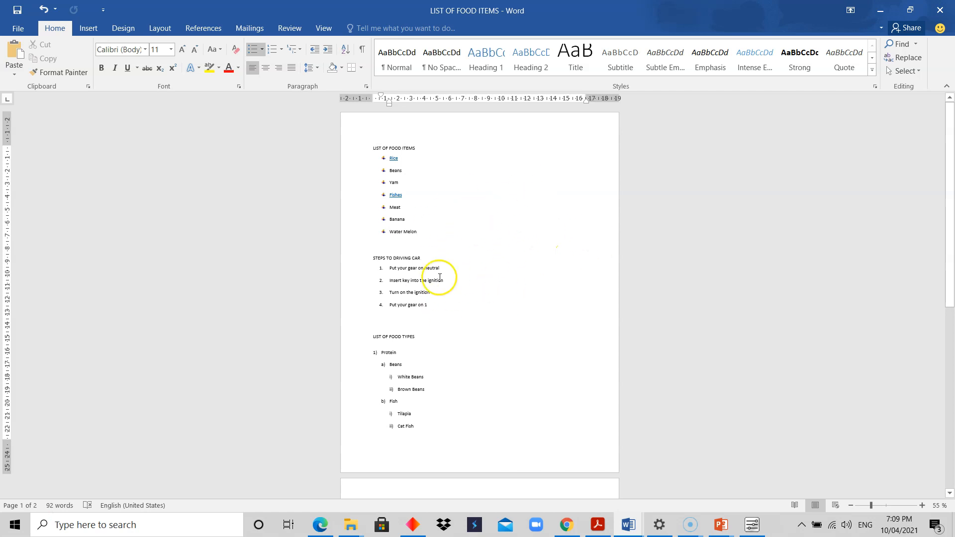
click(442, 228)
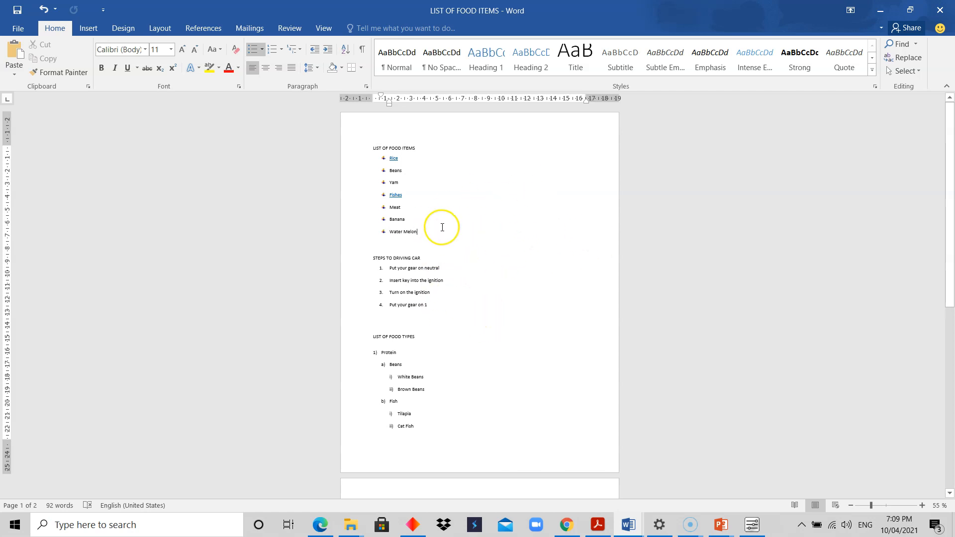